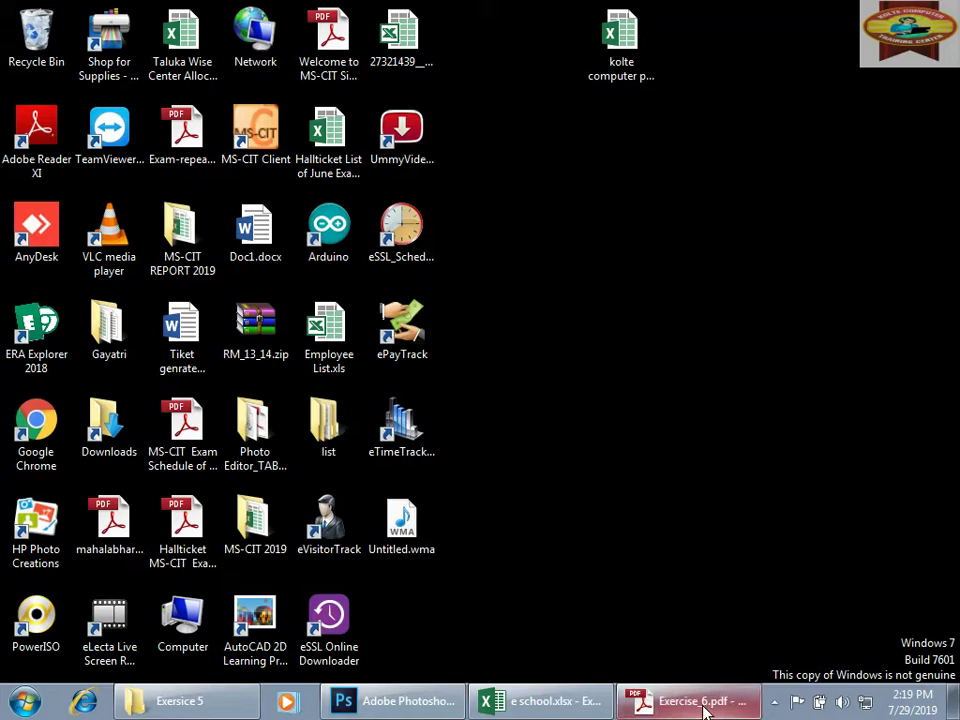
Read the circle sequence in Exercise_6.pdf, and open Image01.psd from the Exercise04 folder in Photoshop.
left_click(705, 703)
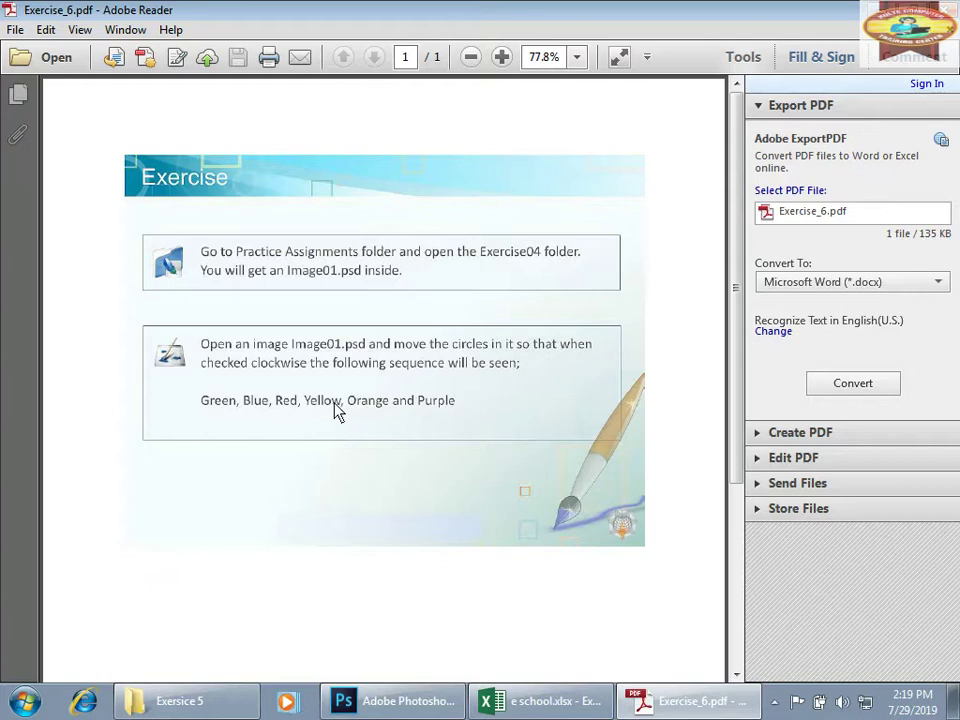
key("super+d")
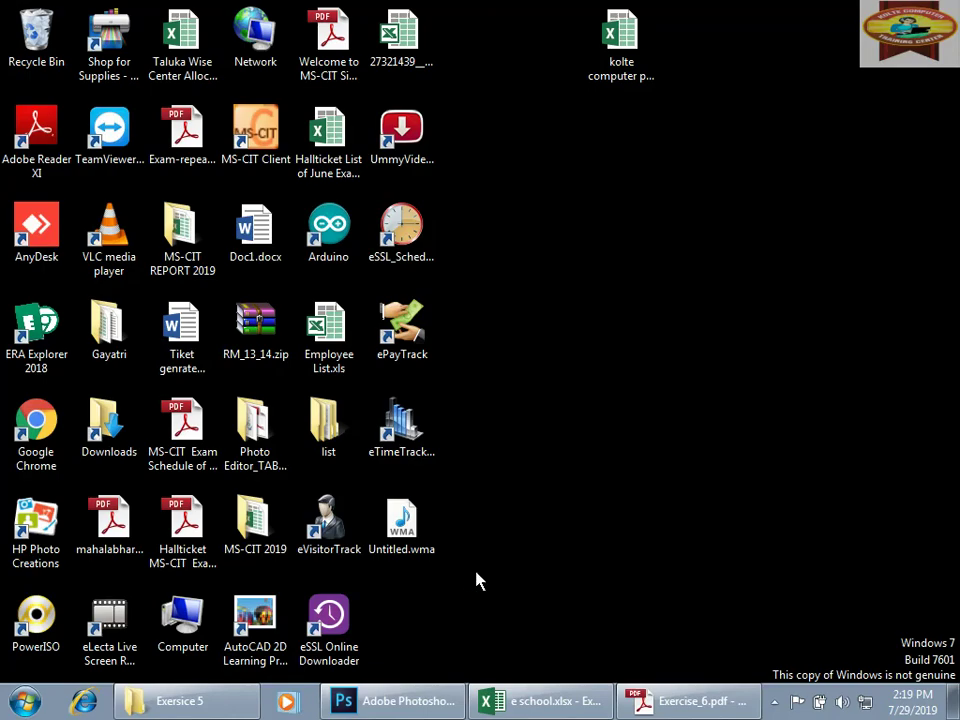
left_click(405, 710)
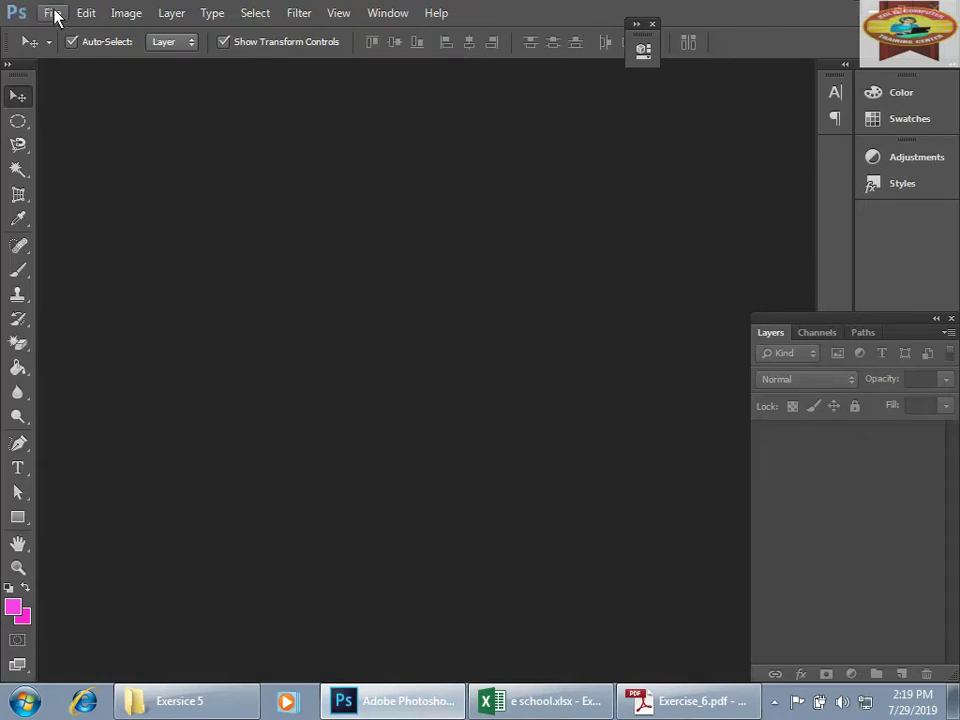
left_click(52, 13)
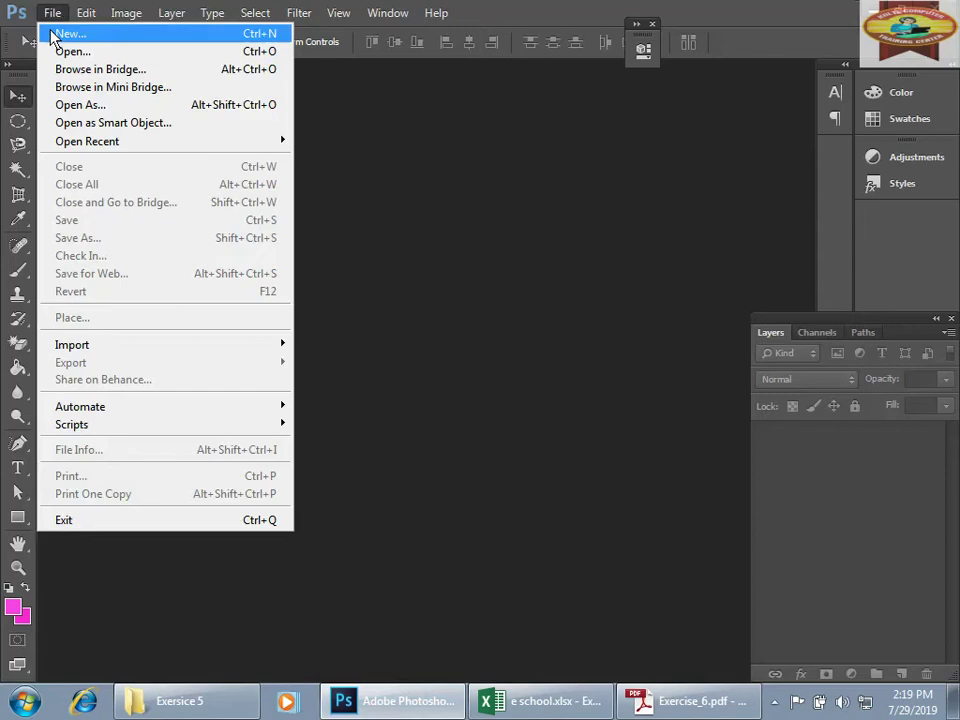
left_click(60, 52)
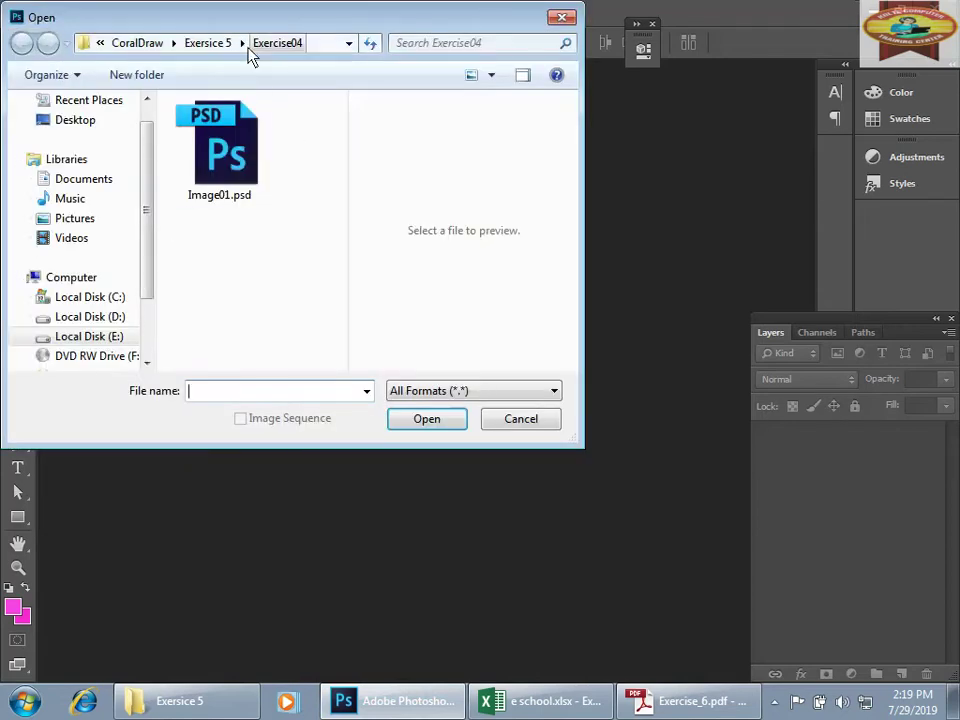
left_click(230, 155)
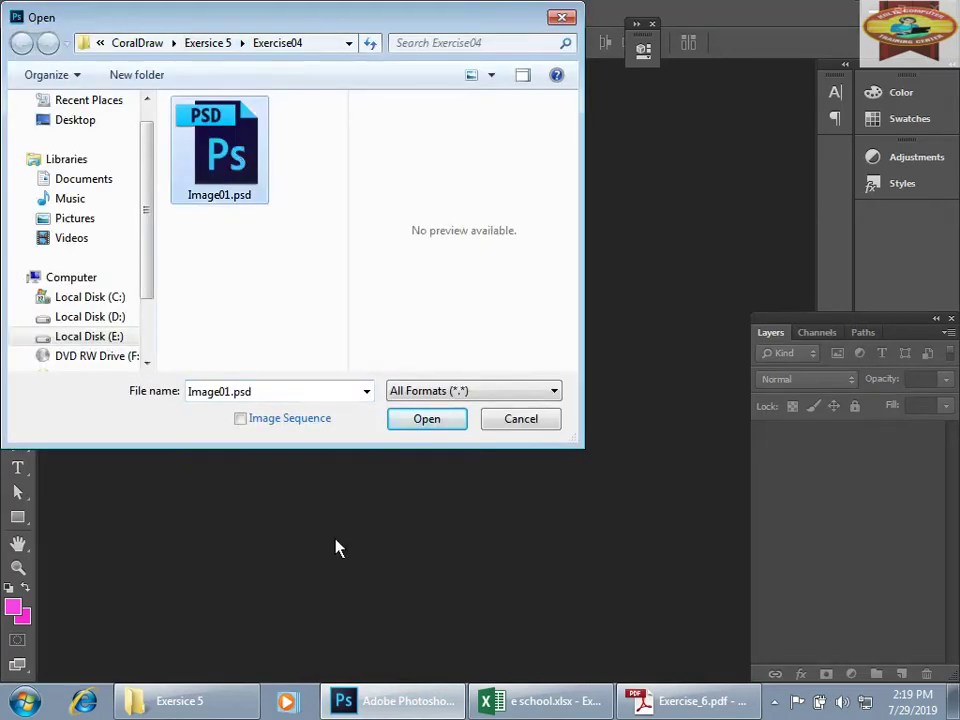
left_click(430, 421)
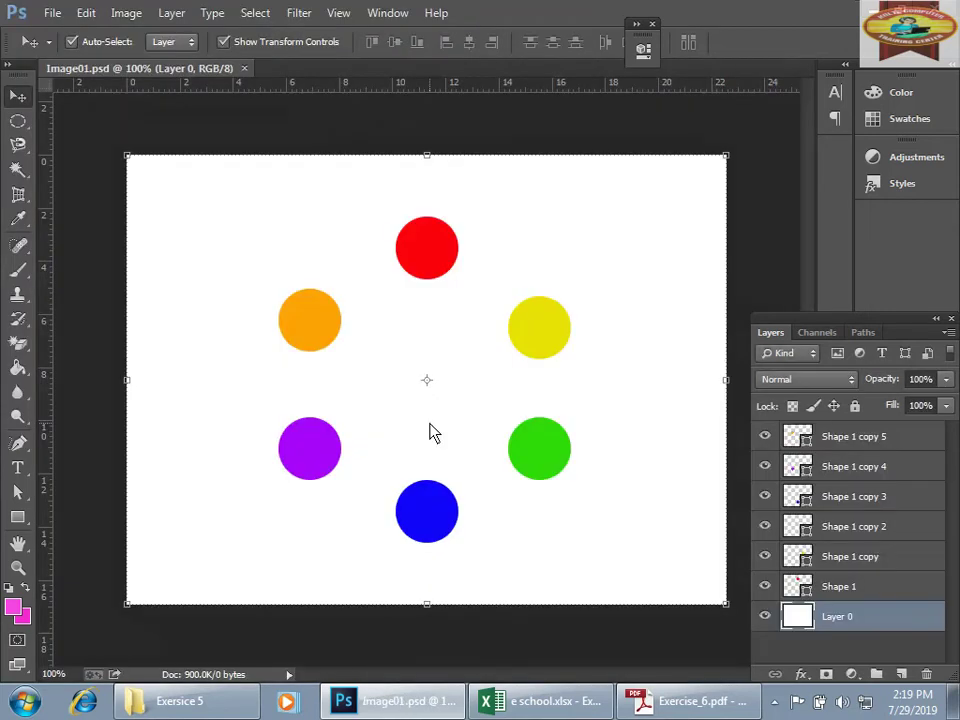
left_click(774, 701)
left_click(774, 622)
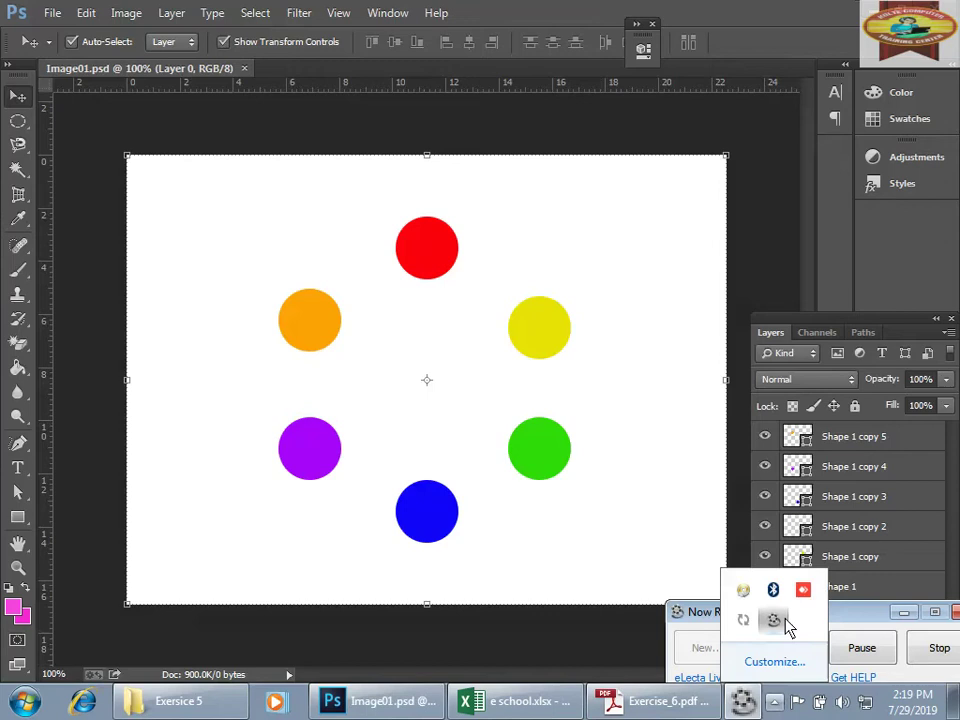
left_click(870, 656)
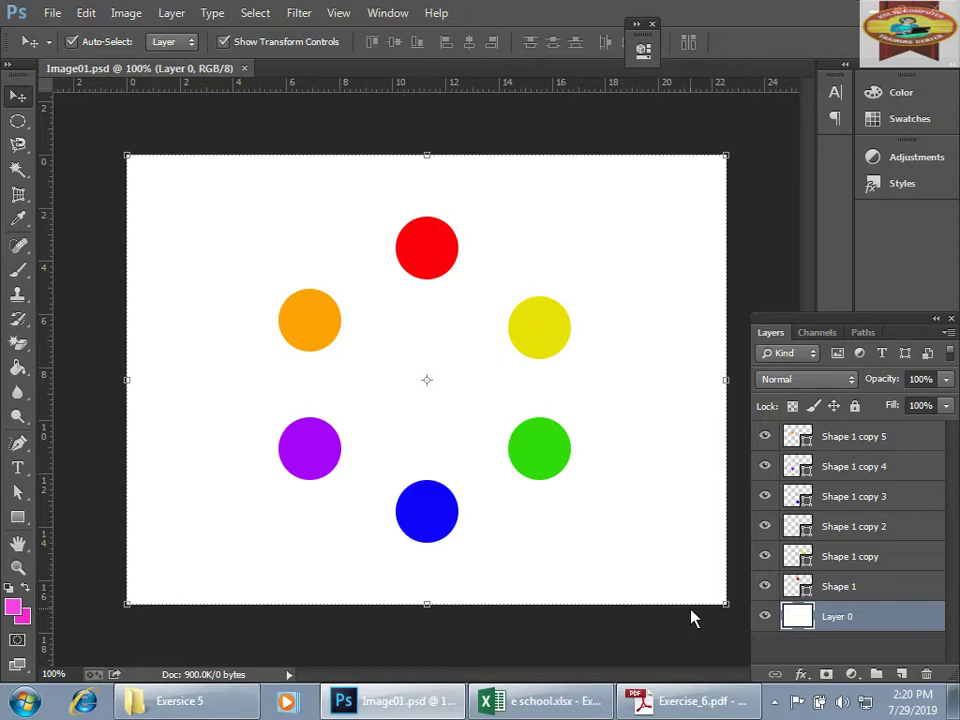
Select the six shape layers one after another, from Shape 1 up to Shape 1 copy 5, to identify each one's circle.
left_click(846, 597)
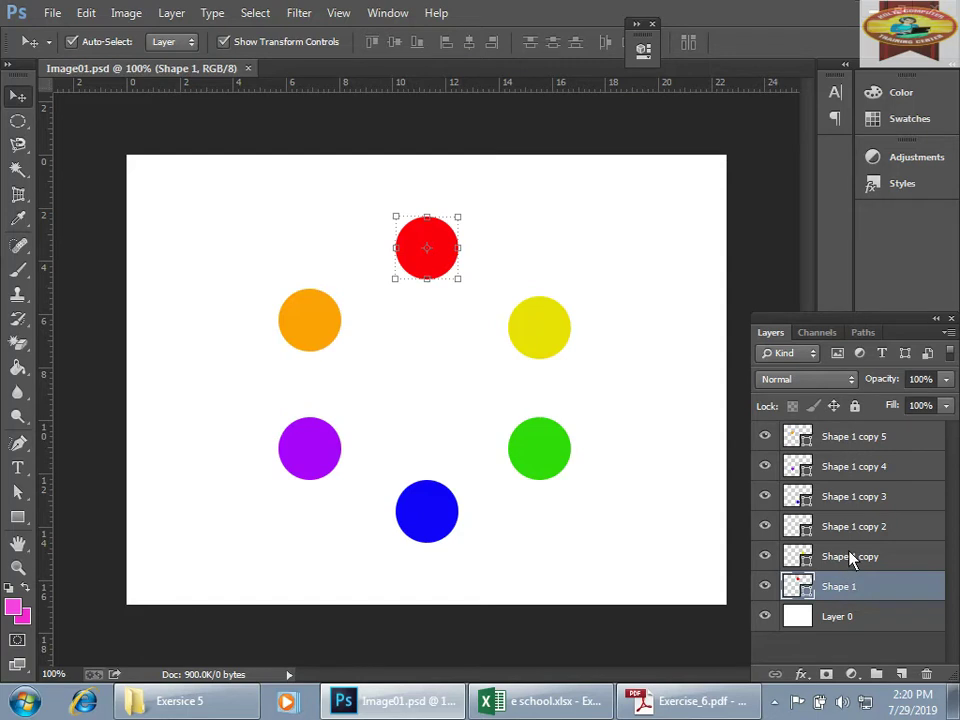
left_click(848, 556)
left_click(838, 524)
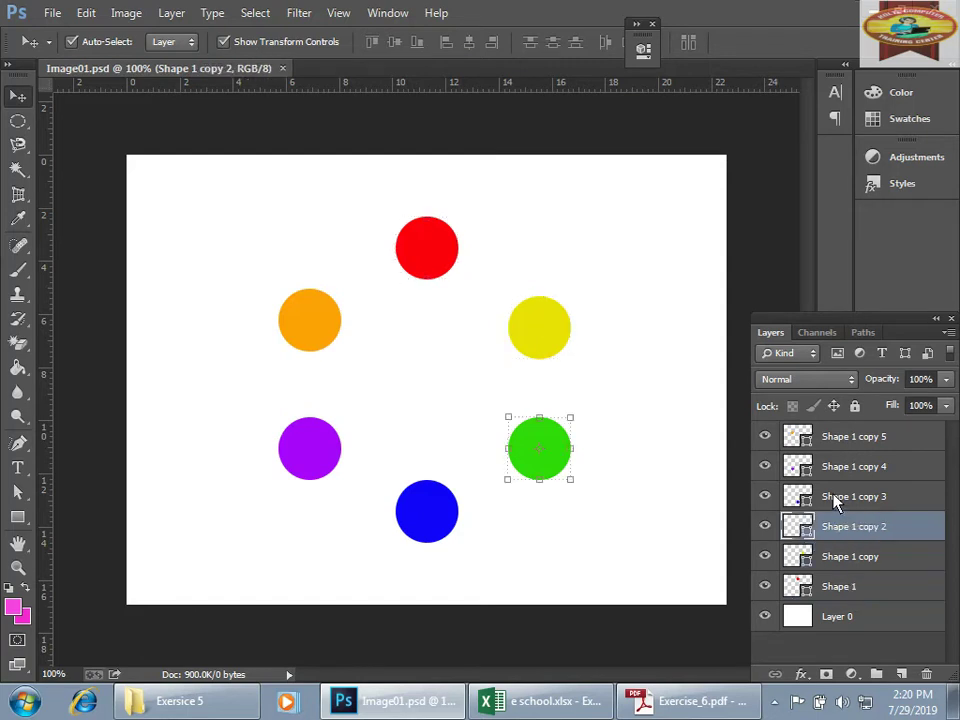
left_click(835, 500)
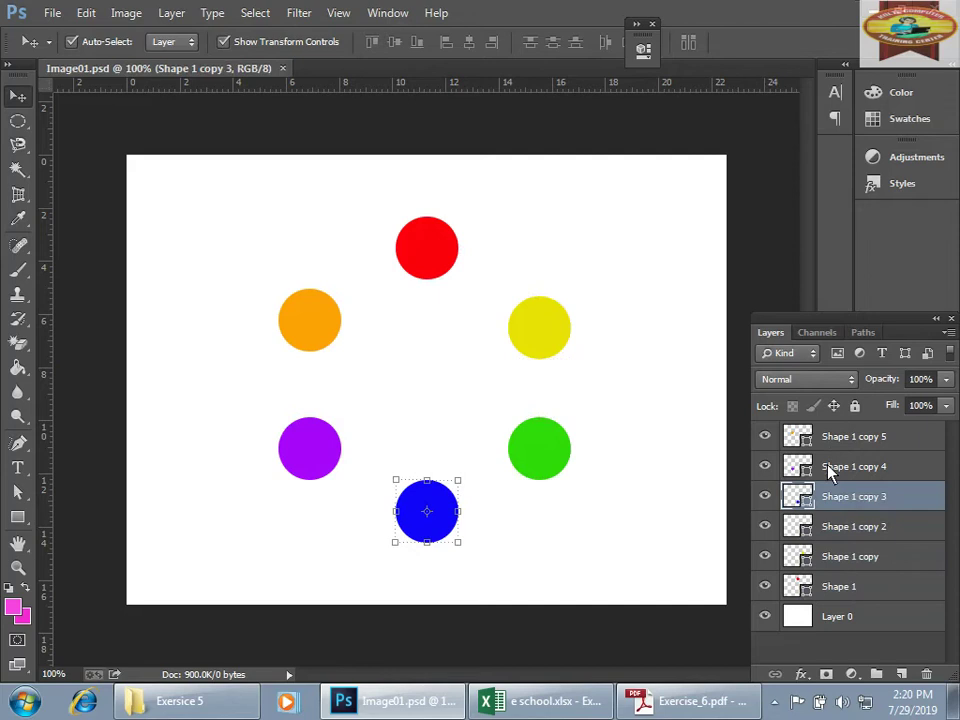
left_click(829, 468)
left_click(831, 439)
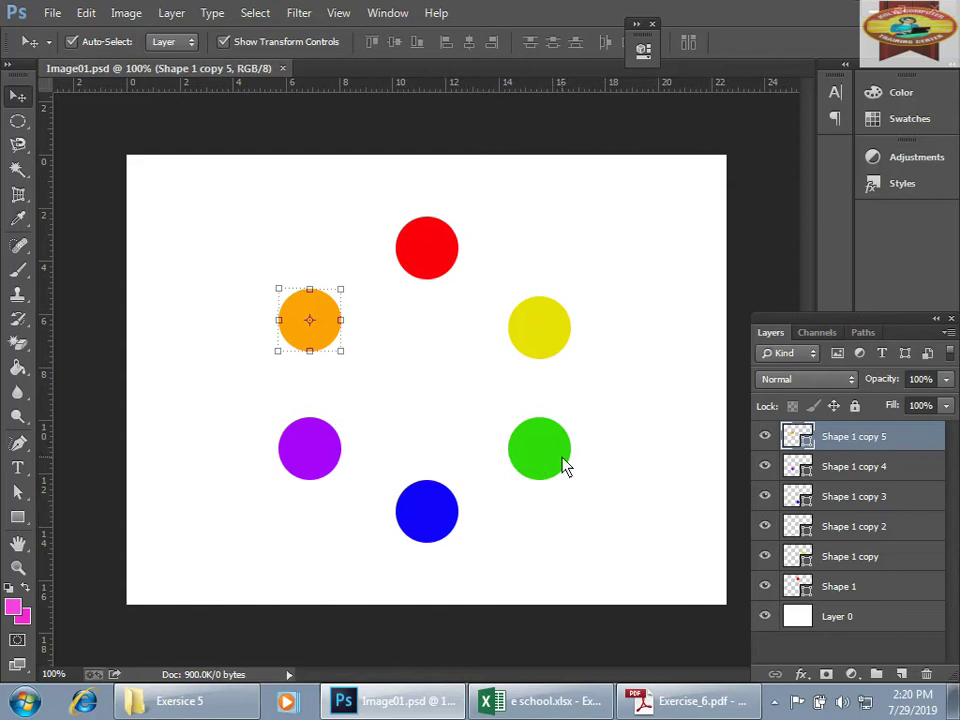
Move the green circle onto the red circle's place at the top and the blue circle onto the yellow circle.
left_click(855, 532)
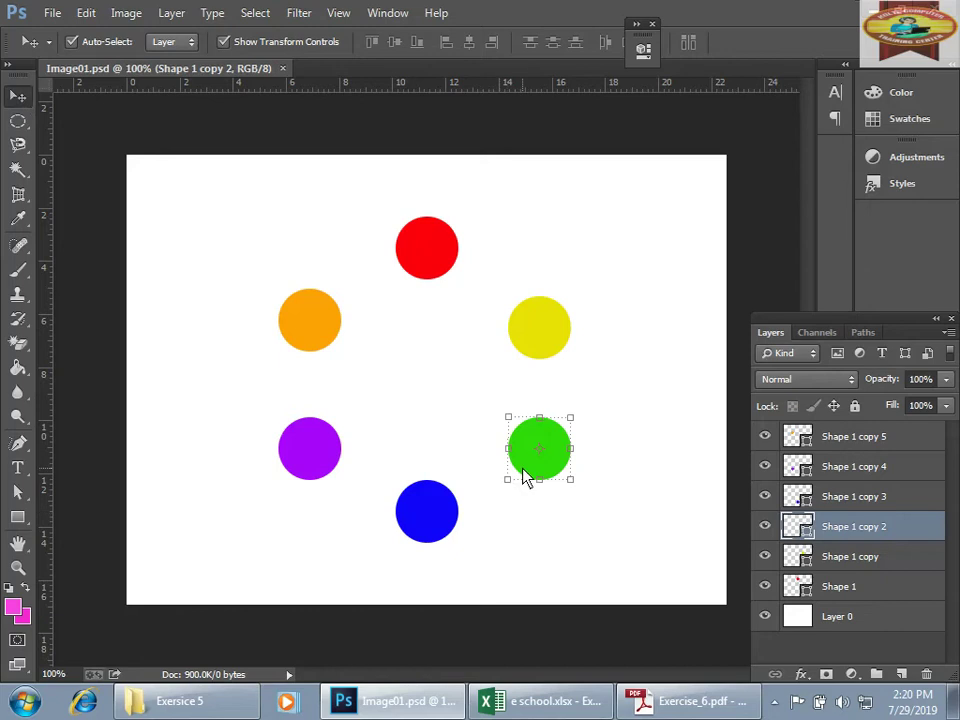
left_click_drag(525, 476, 413, 268)
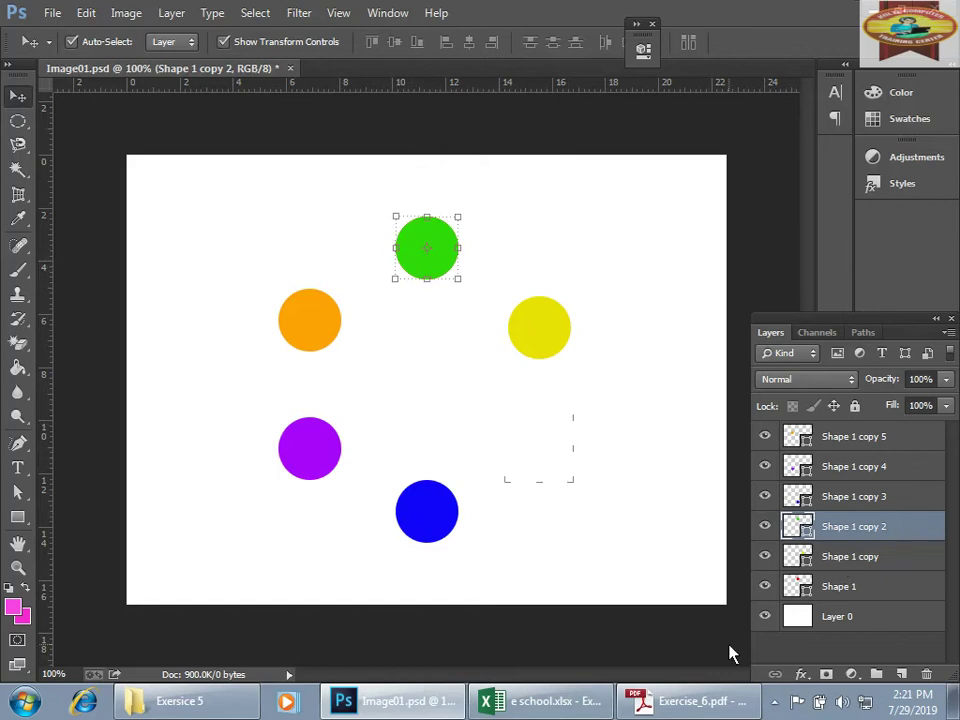
left_click(690, 705)
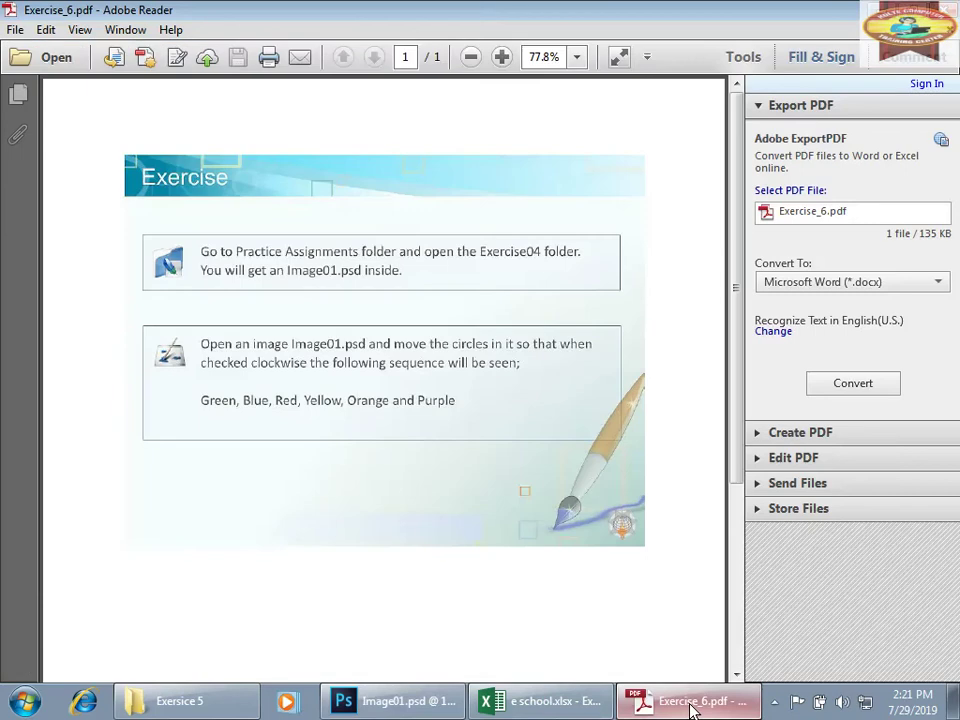
left_click(690, 705)
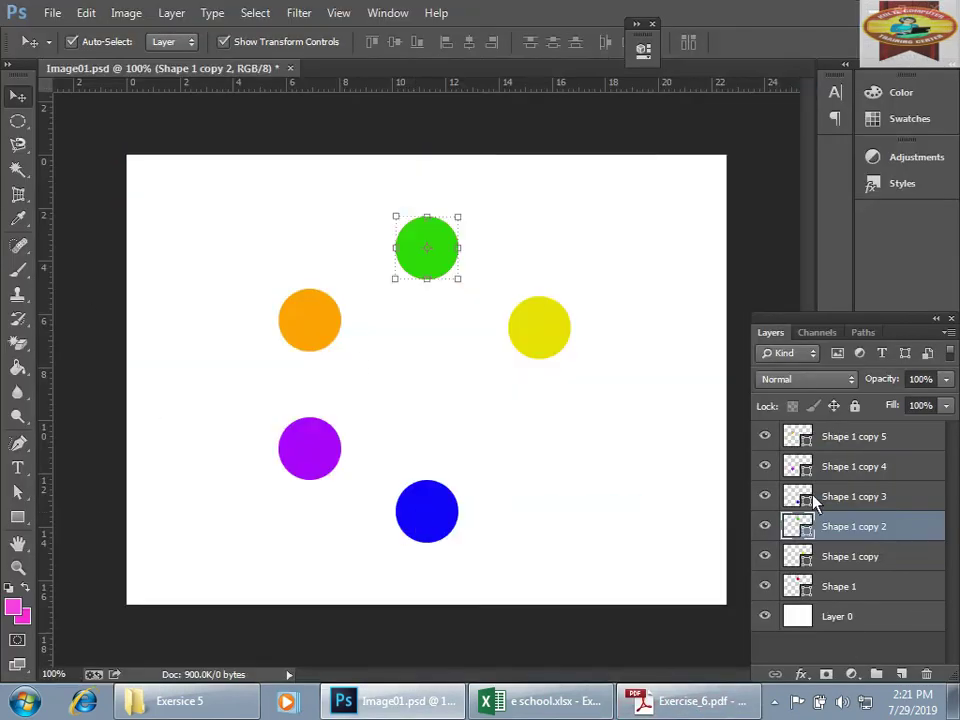
left_click(826, 500)
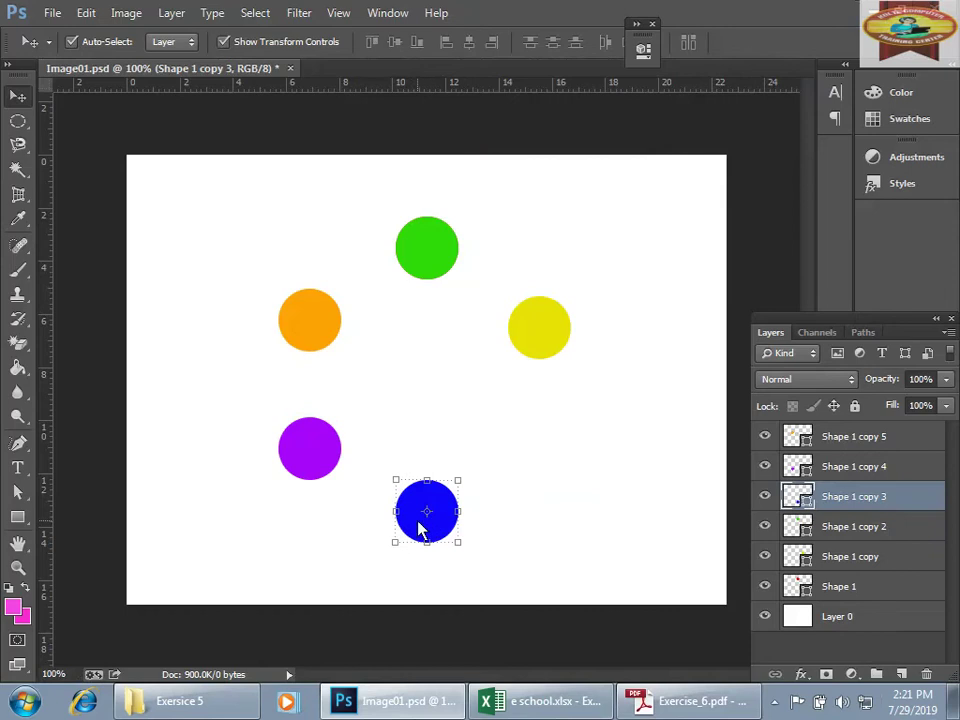
left_click_drag(422, 527, 529, 345)
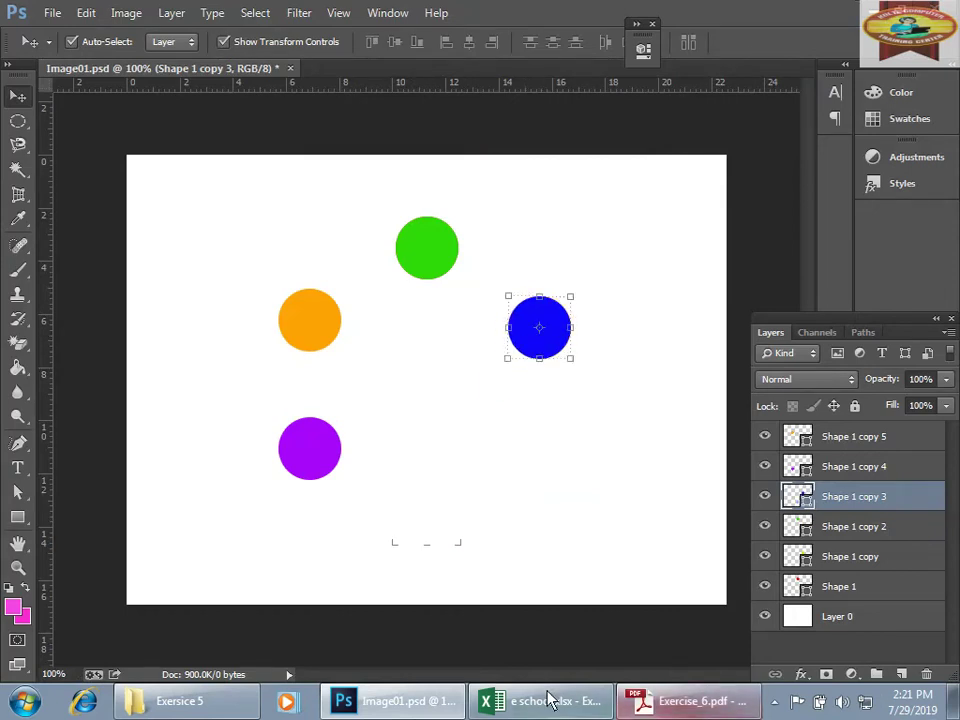
Check the colour sequence in Exercise_6.pdf and shift the green circle down a little to uncover the red circle.
left_click(686, 704)
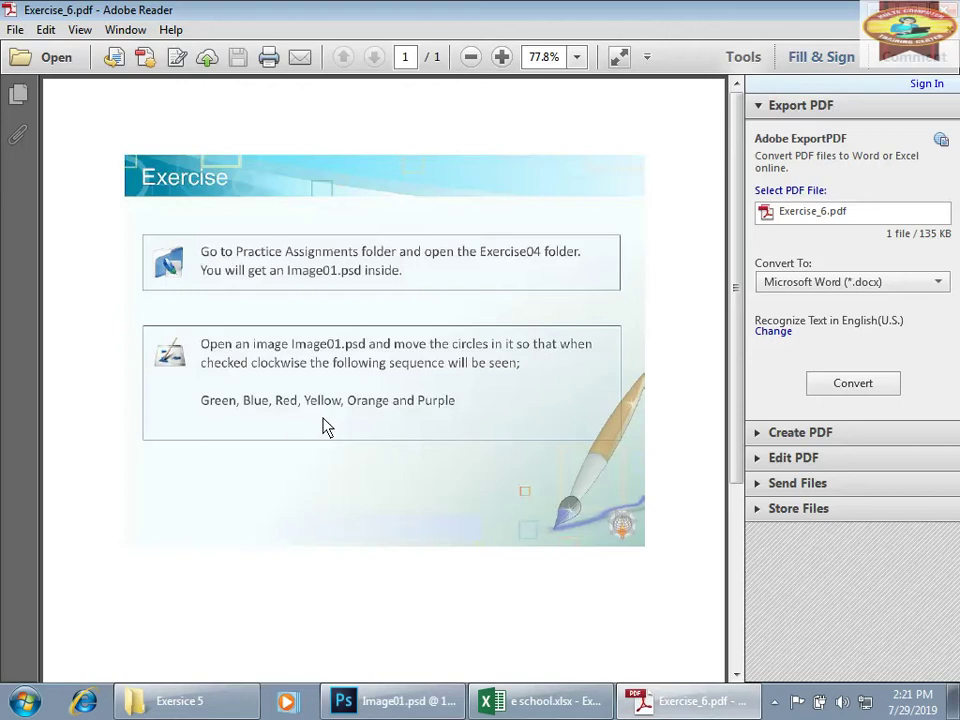
left_click(684, 701)
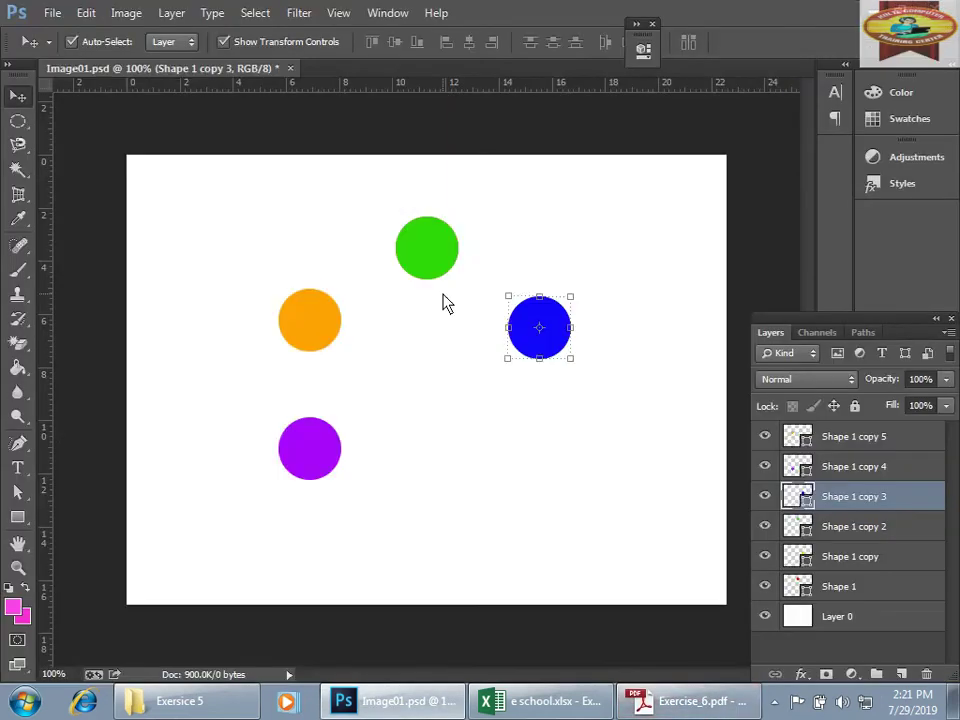
left_click(850, 594)
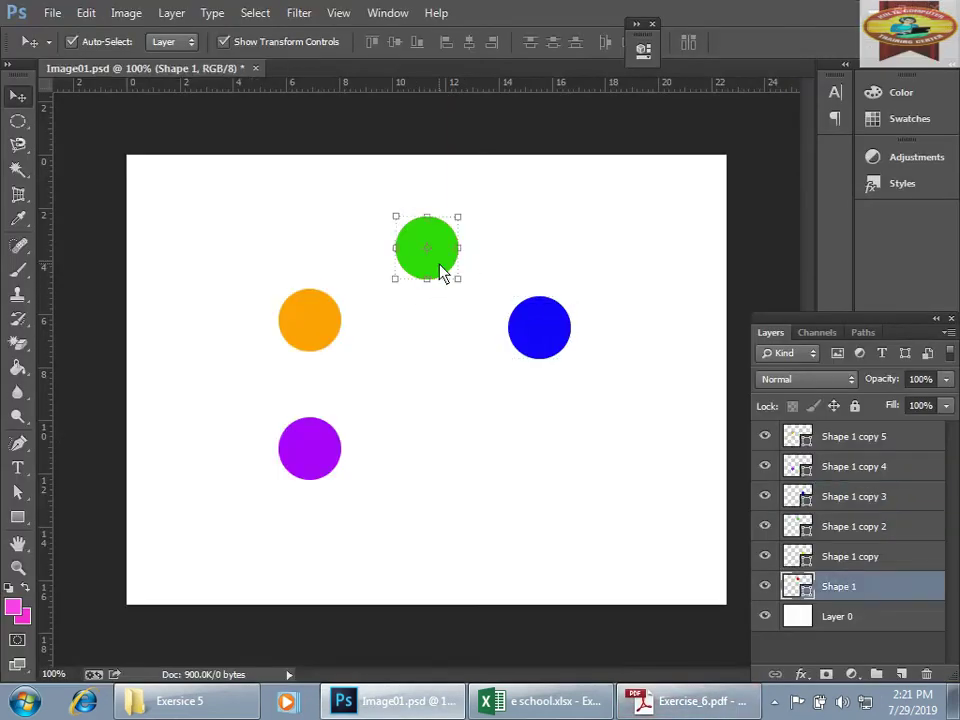
mouse_move(443, 272)
left_mouse_down()
mouse_move(546, 439)
mouse_move(550, 472)
mouse_move(443, 265)
mouse_move(435, 268)
left_mouse_up()
left_click(847, 590)
double_click(846, 590)
left_click_drag(443, 280, 450, 317)
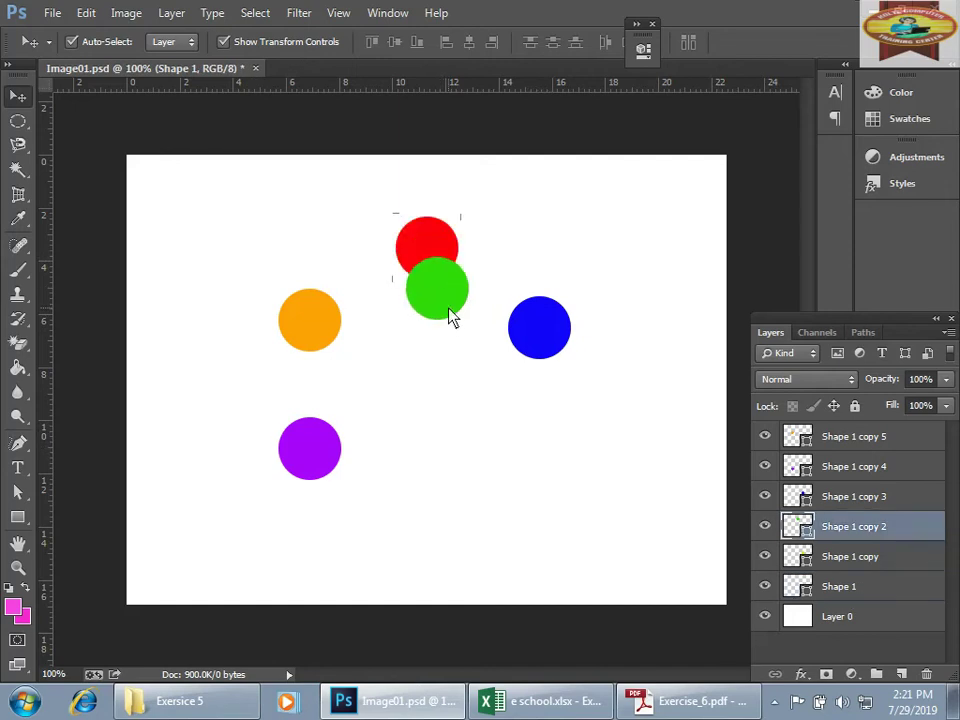
Move the red circle to the empty place below the blue circle and return the green circle to the top place.
left_click(422, 229, "shift")
left_click_drag(422, 229, 535, 441)
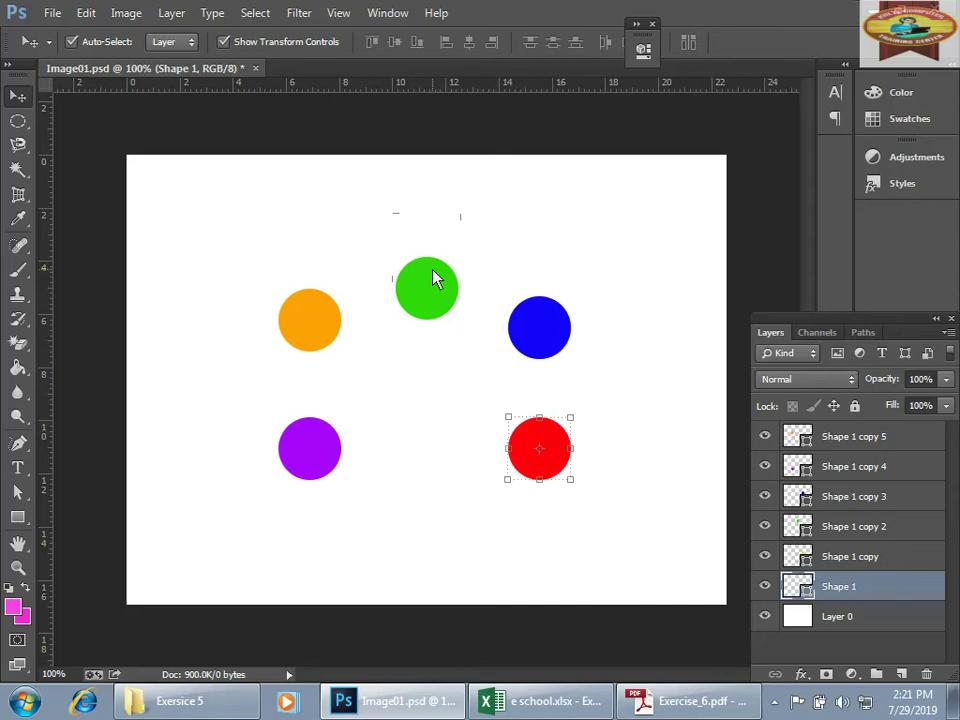
left_click_drag(427, 281, 431, 250)
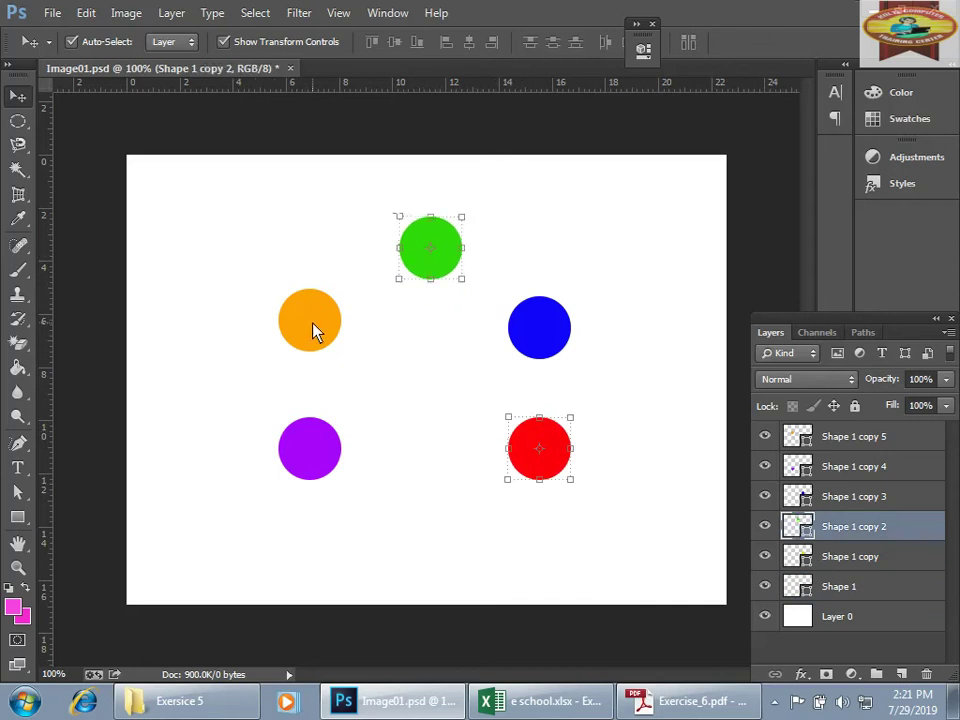
Shift the blue circle slightly to the right to uncover the yellow circle beneath it.
left_click(827, 500)
left_click(822, 441)
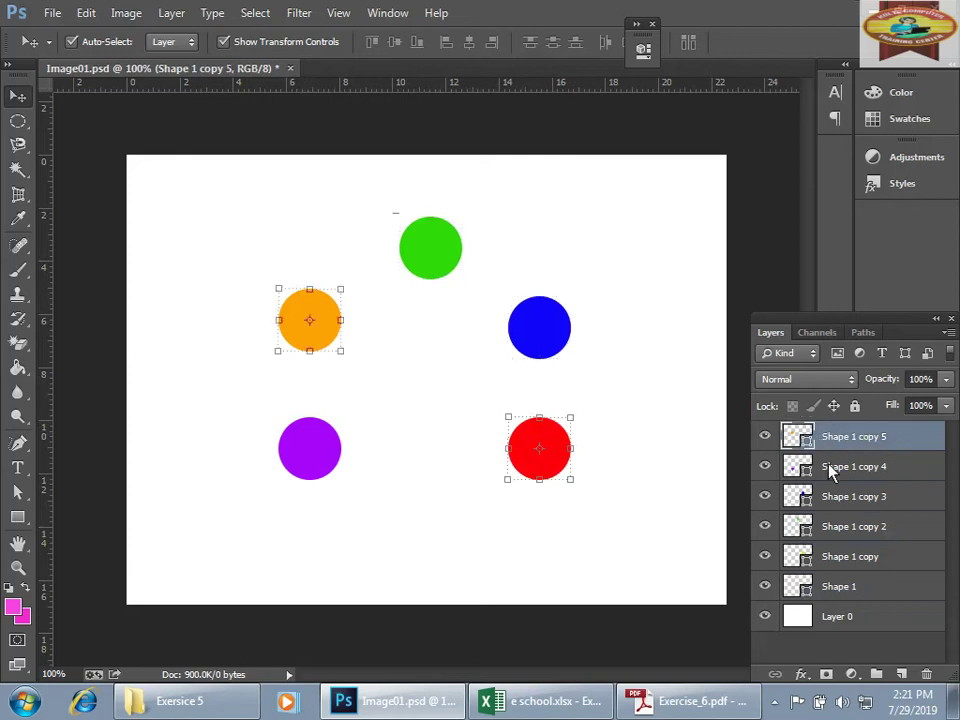
left_click(840, 556)
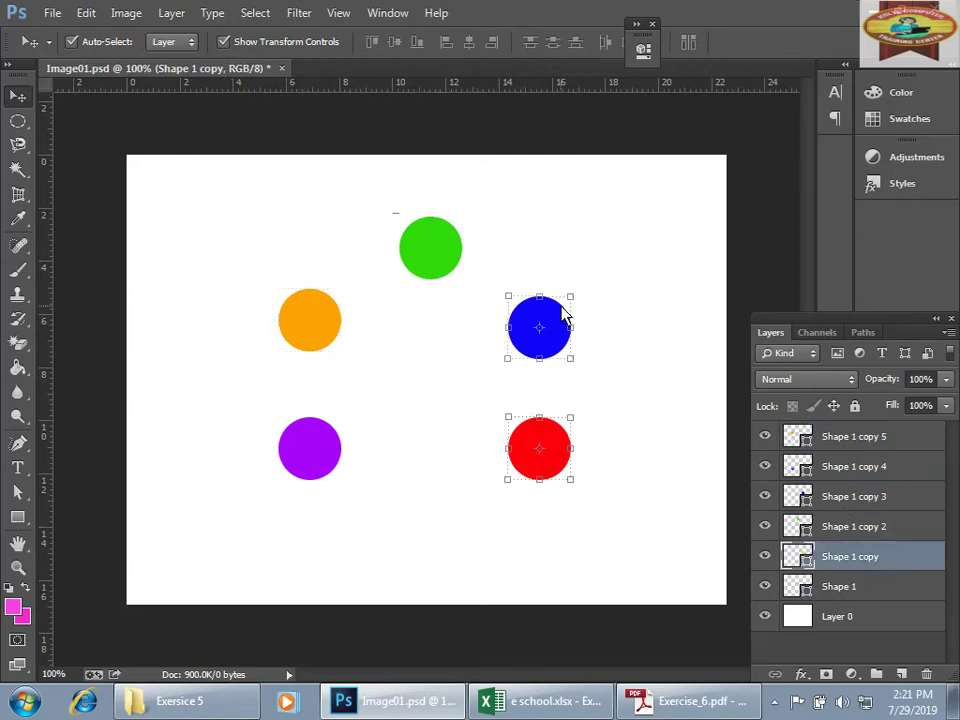
left_click(560, 350)
left_click_drag(560, 350, 574, 353)
key("ctrl+t")
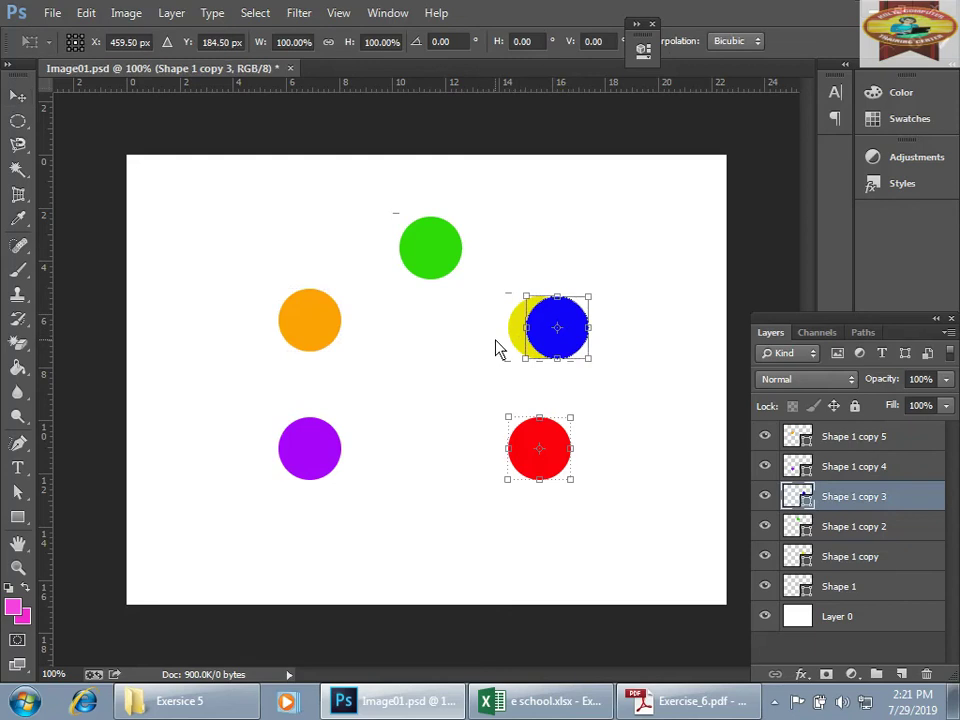
left_click(18, 96)
key("ctrl+t")
left_click(18, 121)
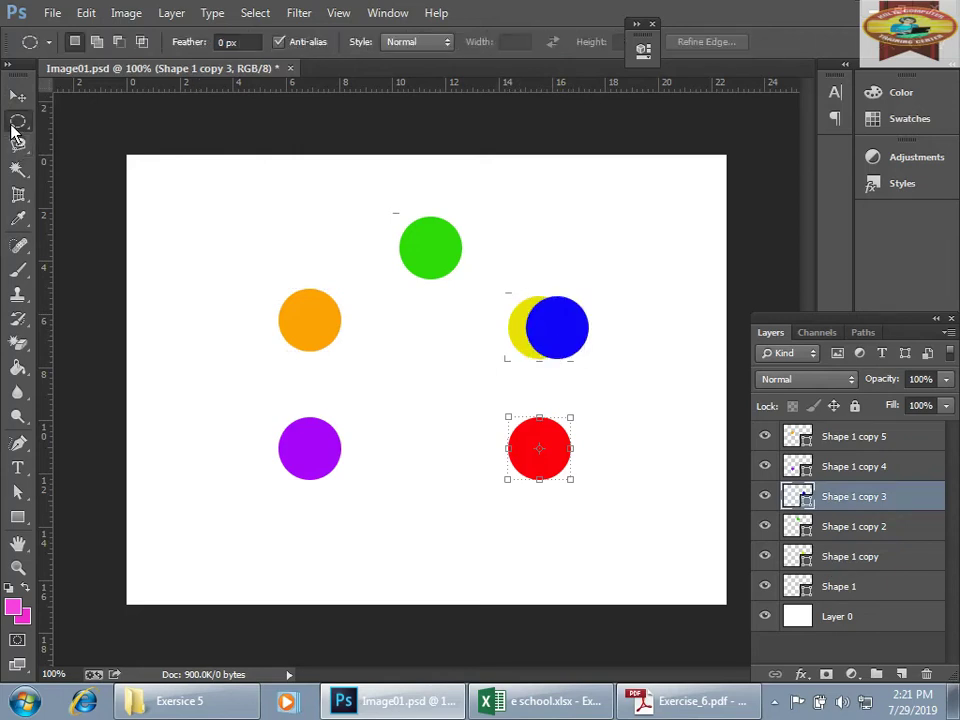
Move the yellow circle on the Shape 1 copy layer to the empty bottom place, below the green circle.
left_click(855, 526)
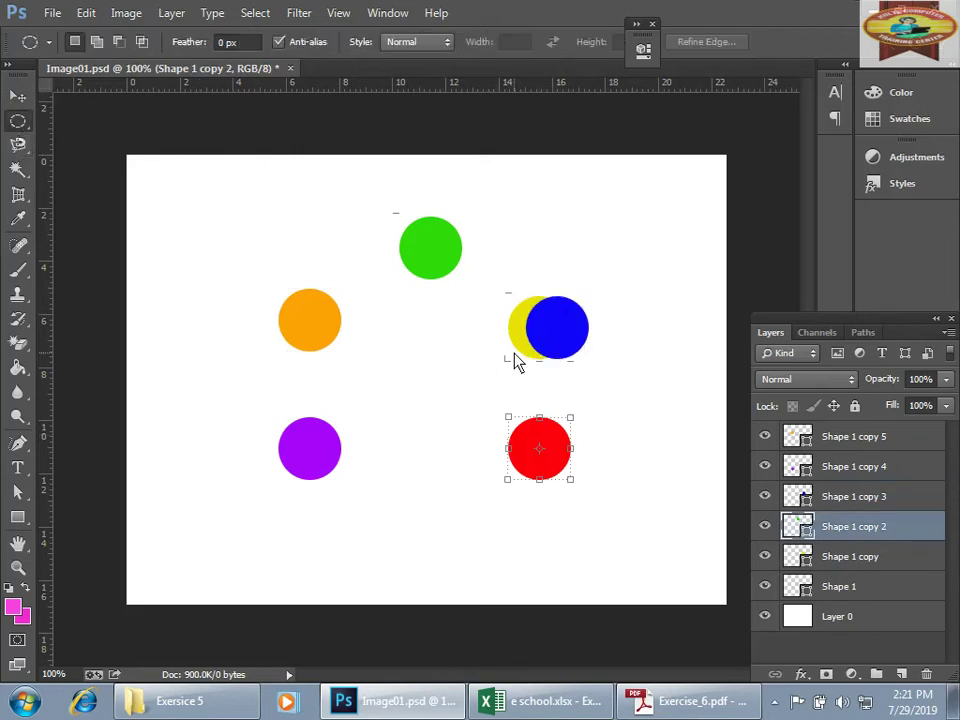
left_click(849, 556)
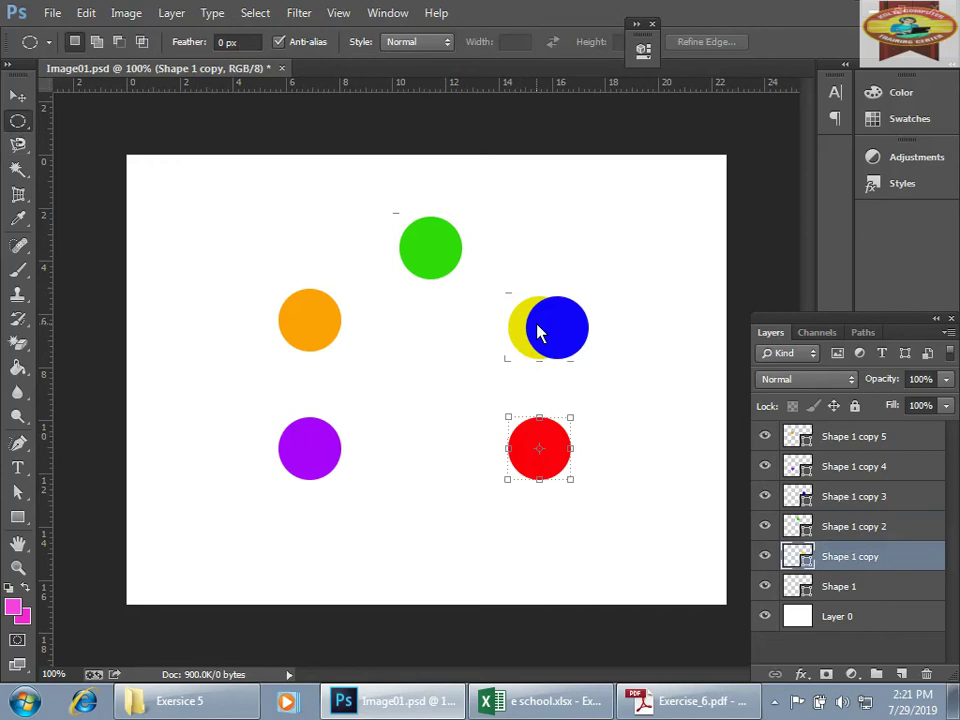
left_click(12, 95)
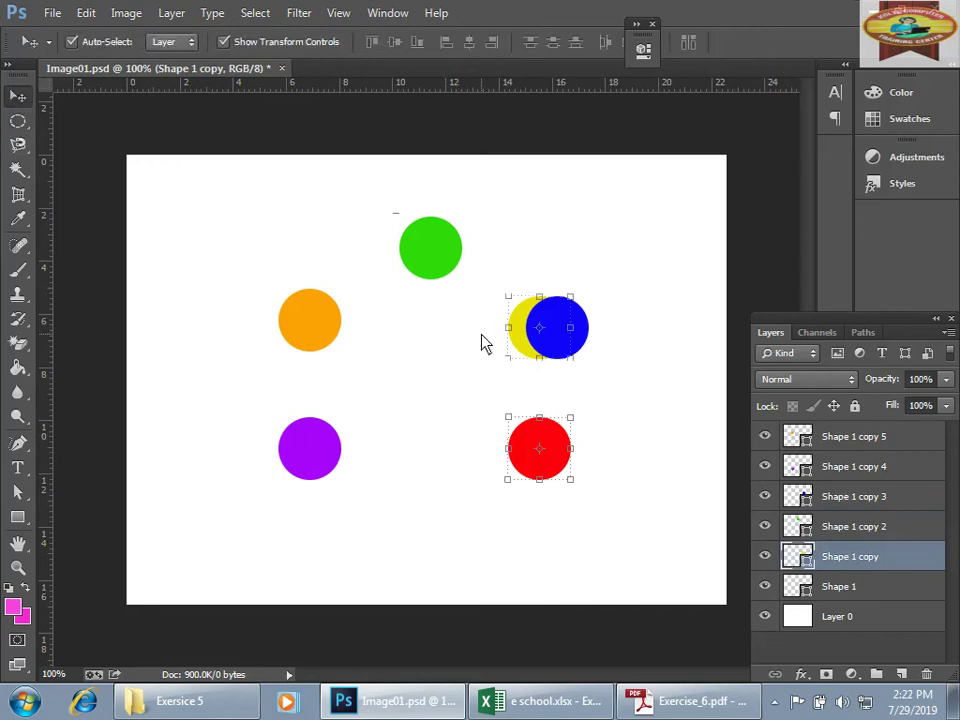
left_click_drag(513, 353, 407, 536)
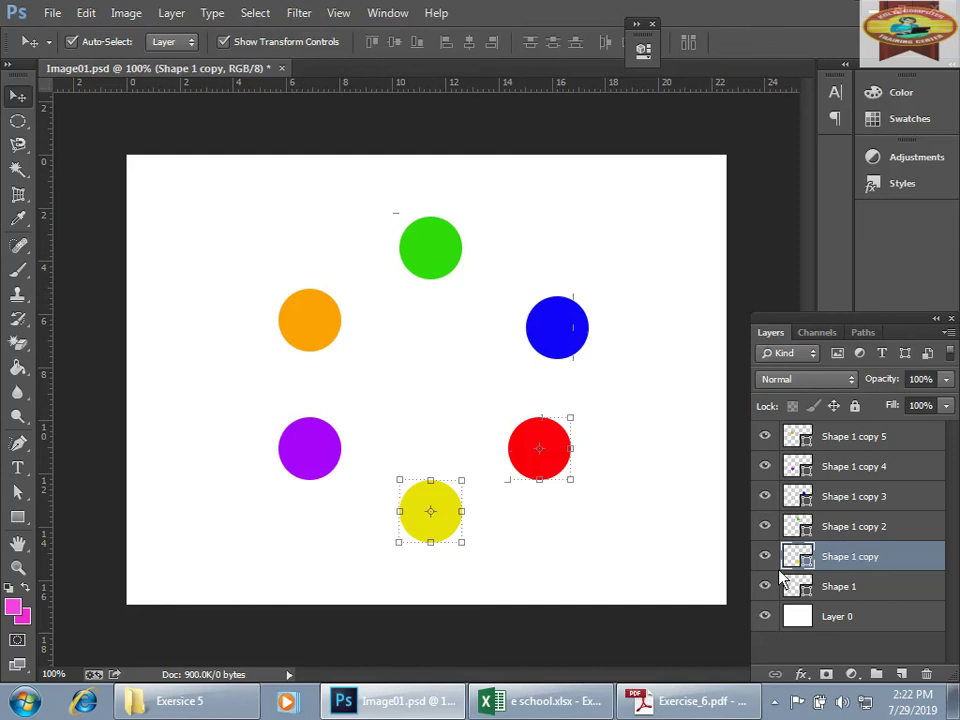
Swap the purple circle on Shape 1 copy 4 with the orange circle on Shape 1 copy 5, putting purple above orange.
left_click(830, 526)
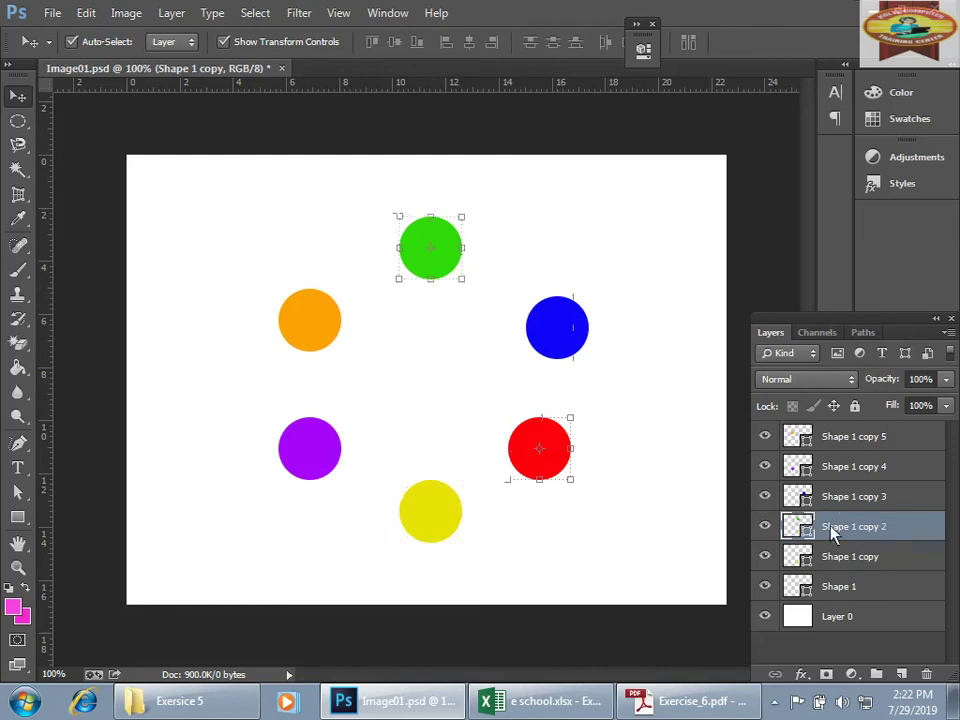
left_click(832, 500)
left_click(833, 470)
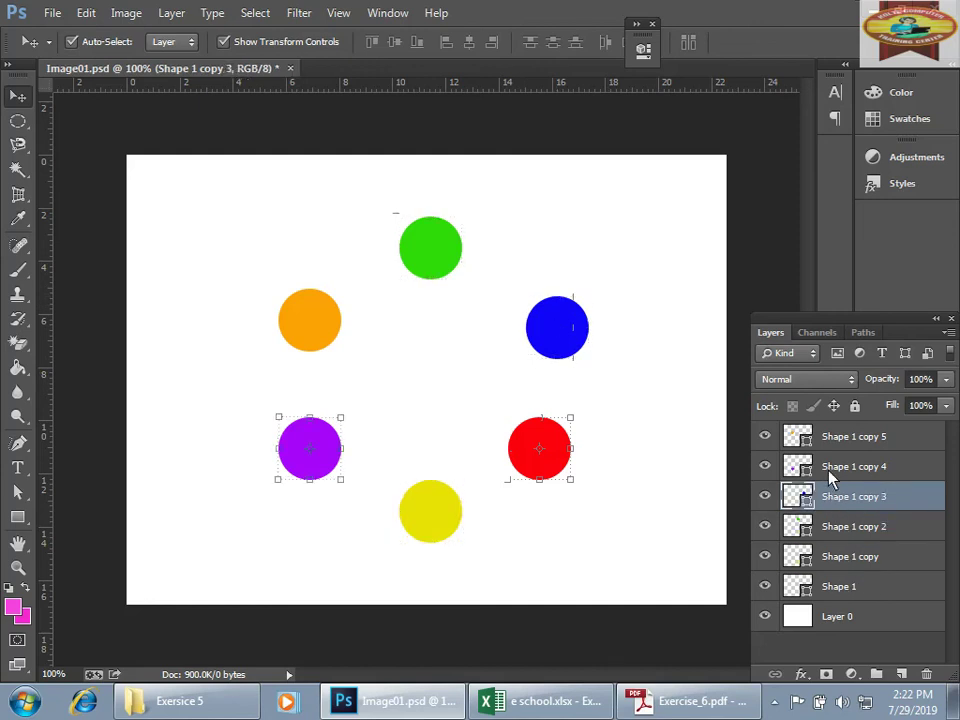
left_click_drag(325, 472, 324, 345)
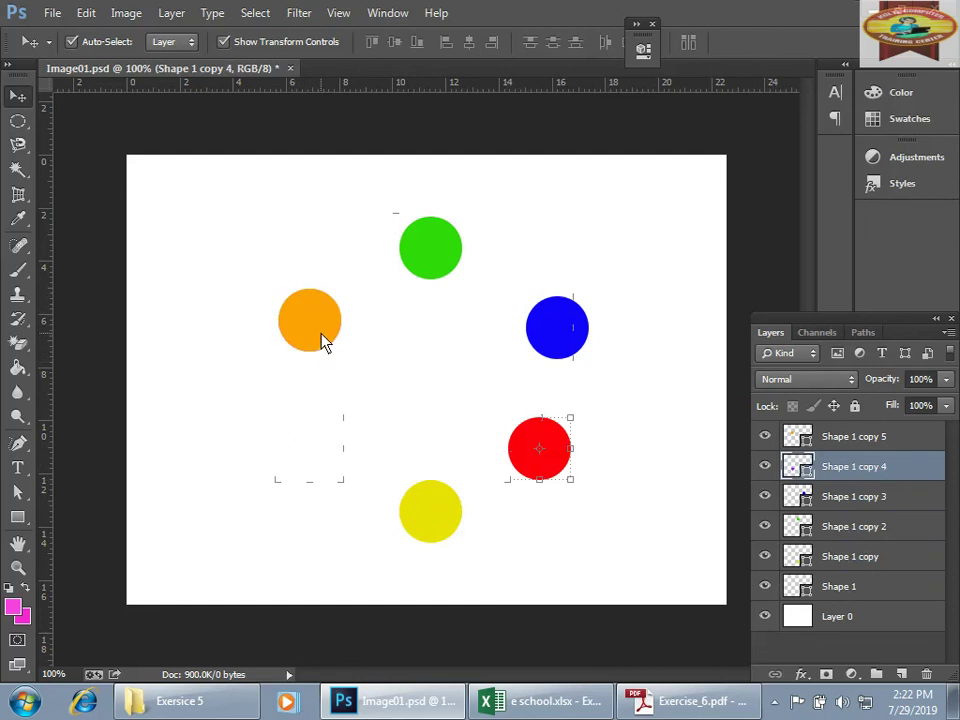
left_click(848, 438)
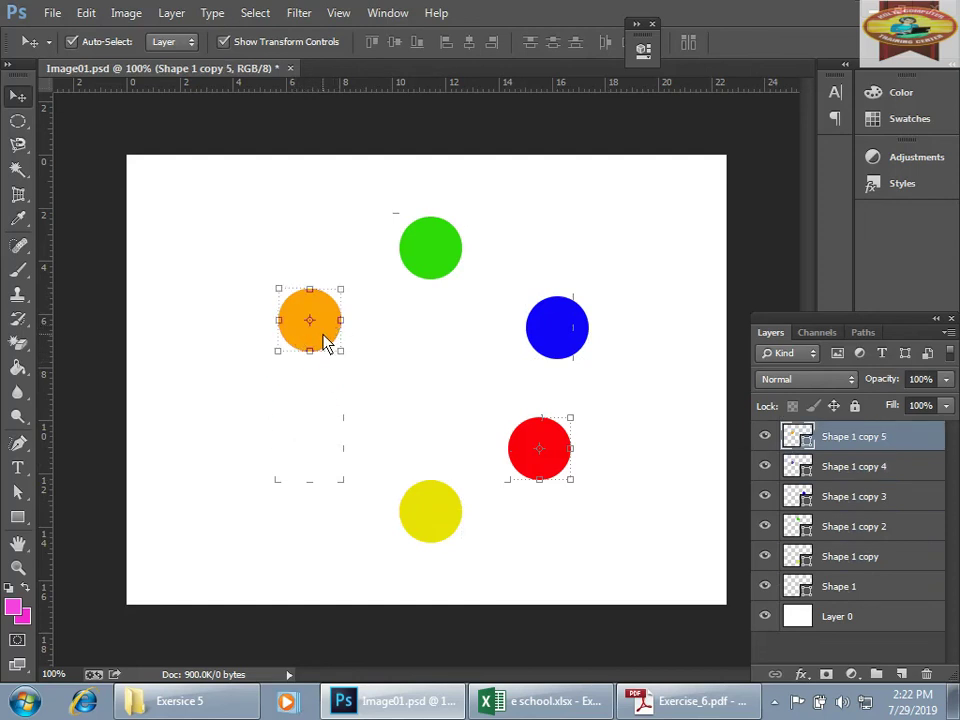
left_click_drag(325, 342, 325, 470)
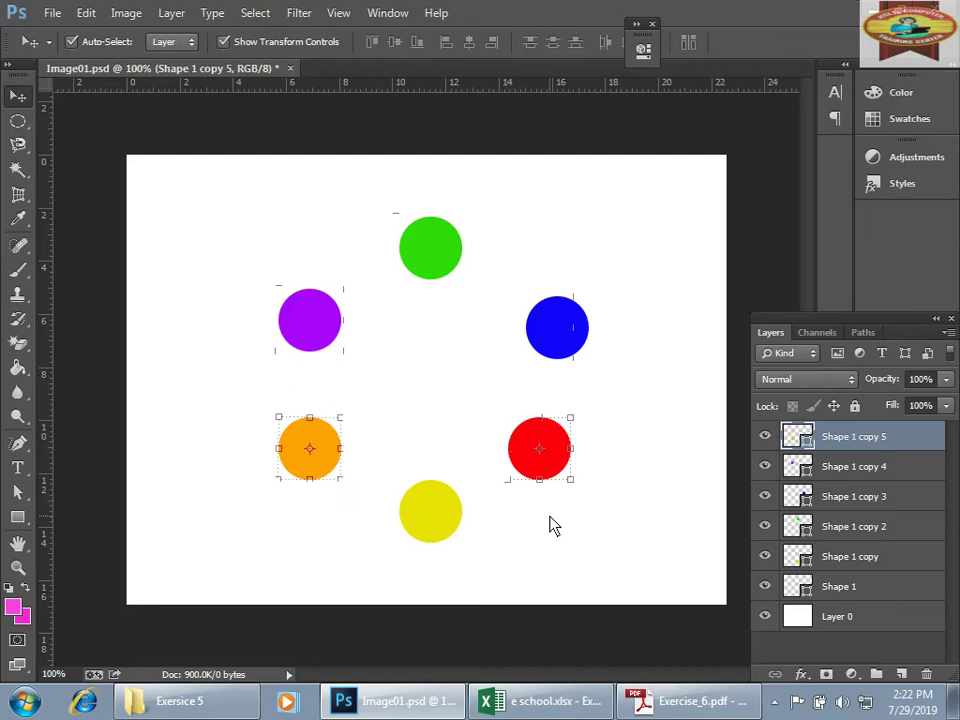
Even out the ring by nudging the red circle slightly down and the purple and blue circles slightly up.
left_click(628, 546)
left_click_drag(540, 463, 544, 476)
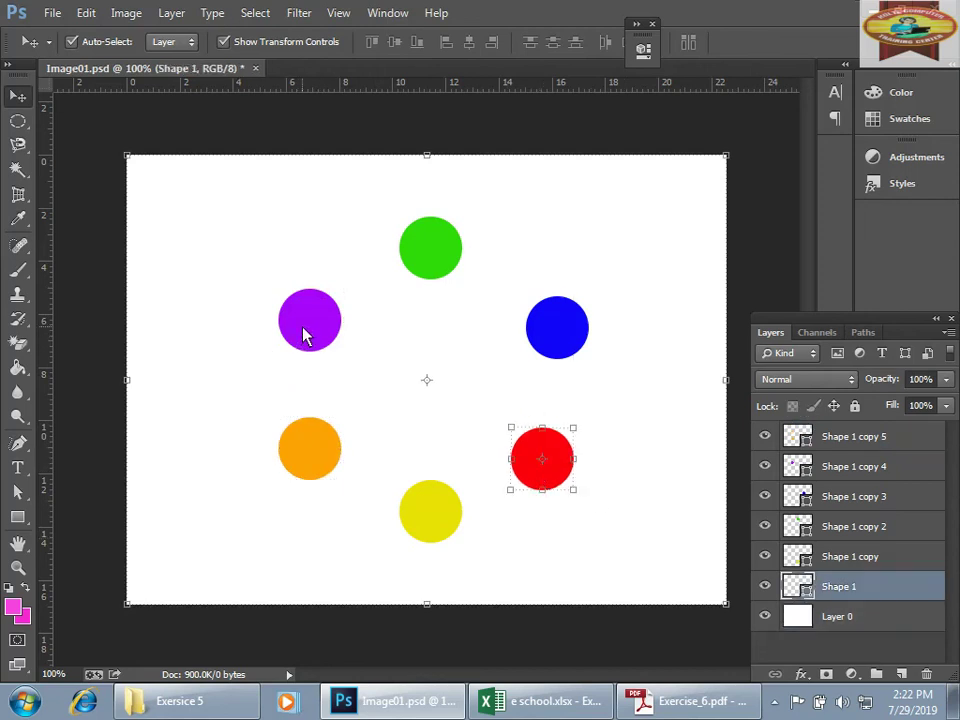
left_click_drag(305, 336, 311, 328)
left_click_drag(552, 334, 548, 329)
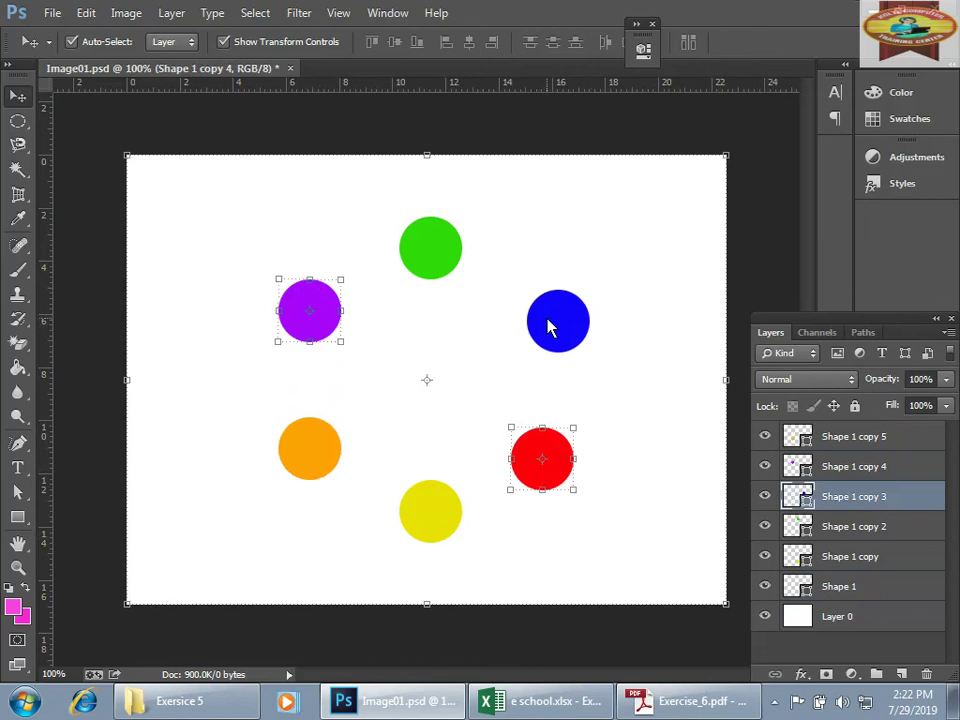
left_click(296, 459)
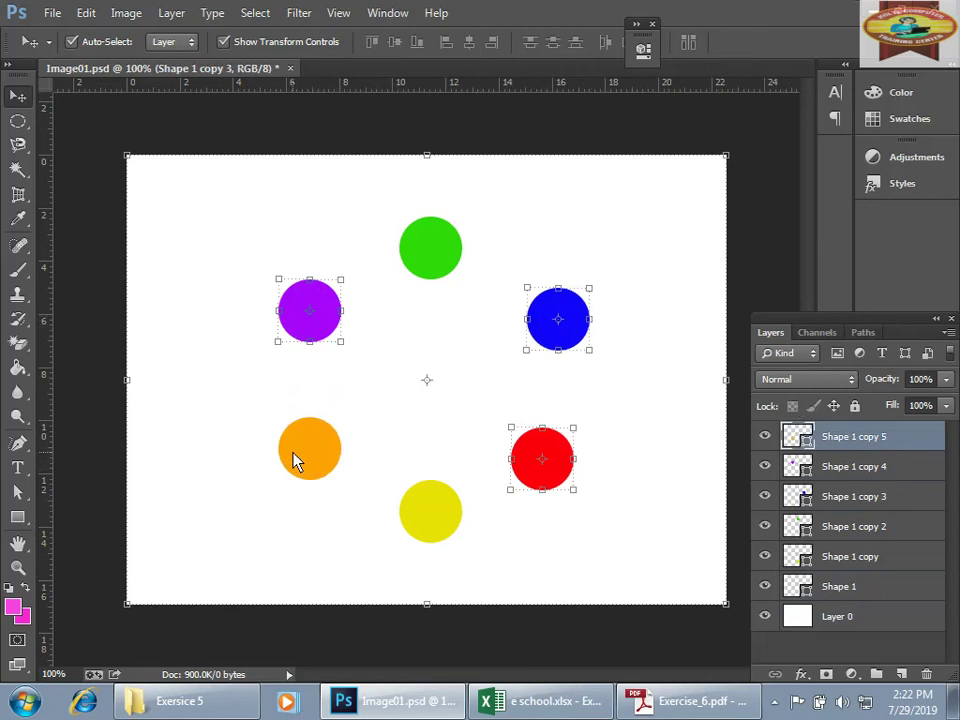
left_click(416, 528)
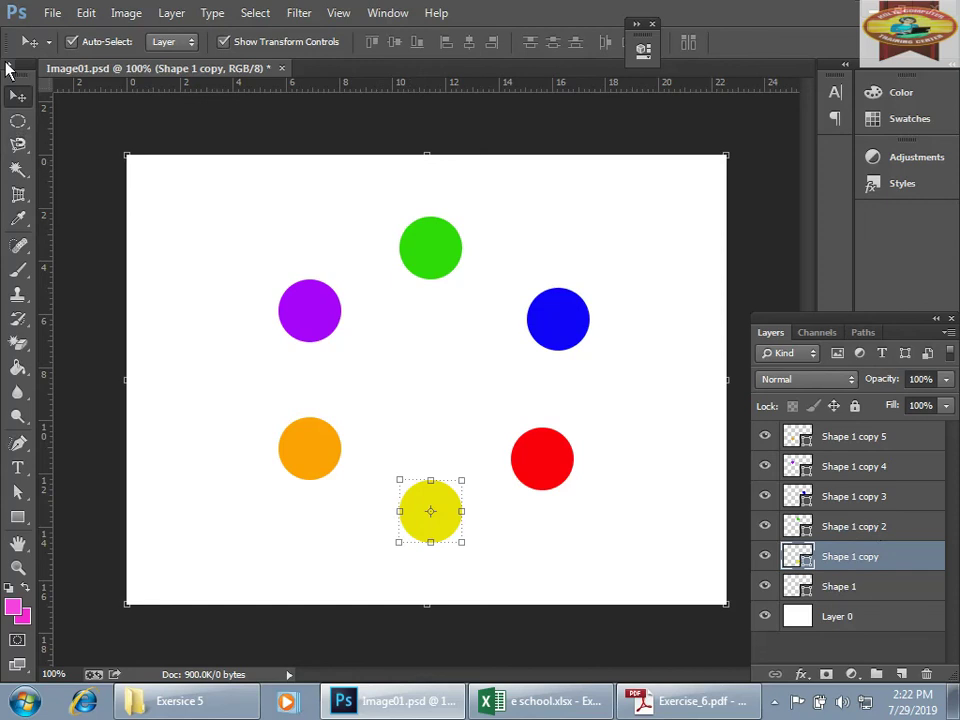
Save the rearranged circles in Image01.psd.
left_click(44, 14)
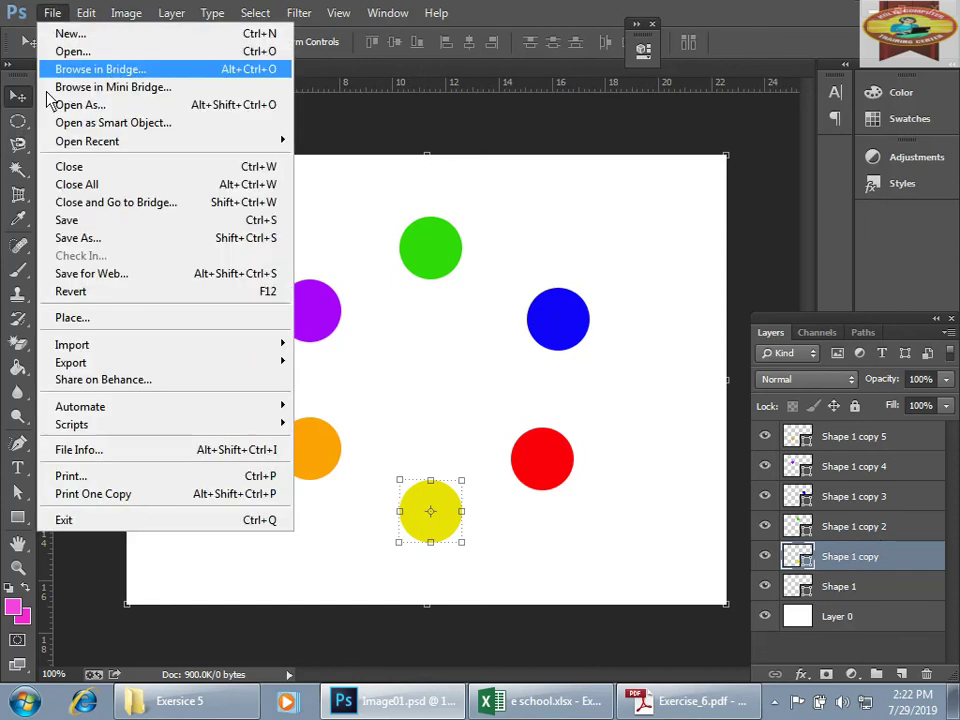
left_click(77, 217)
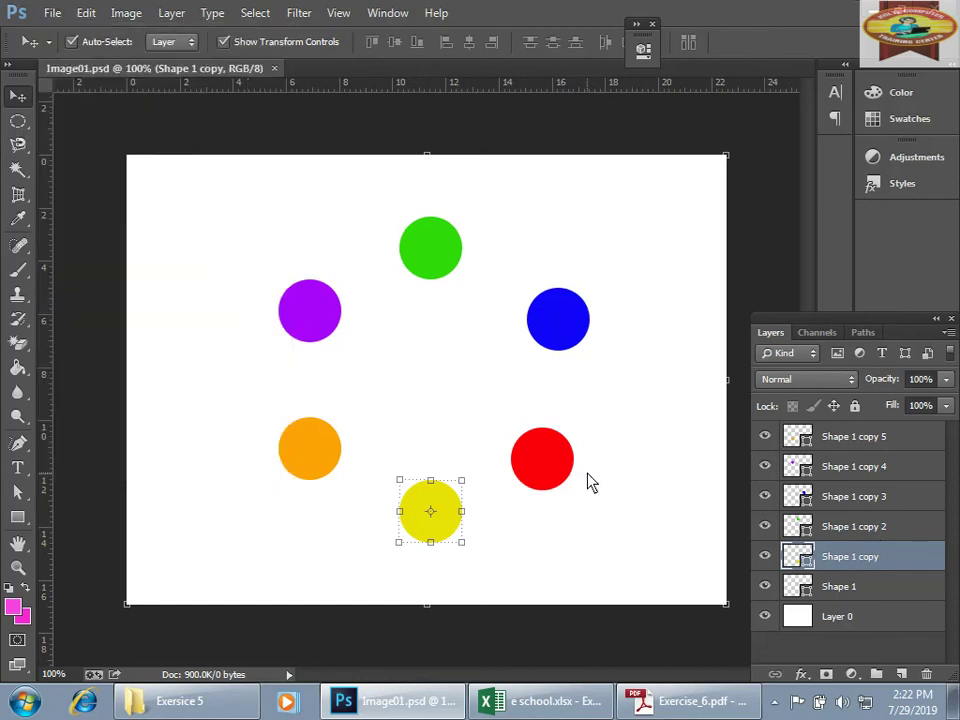